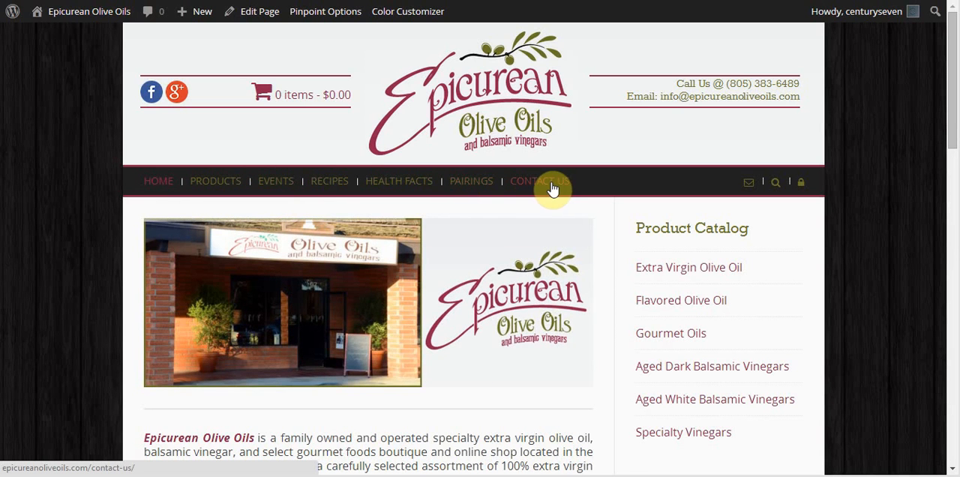
Go from the live site to the admin dashboard and open the menu editor for the site's navigation.
{"action": "left_click", "coordinate": [86, 11]}
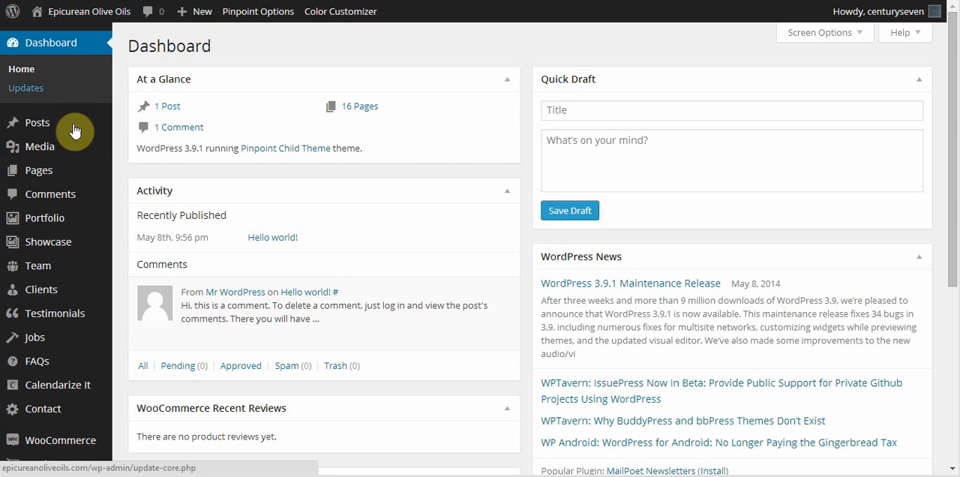
{"action": "scroll", "coordinate": [253, 161], "scroll_direction": "down", "scroll_amount": 4}
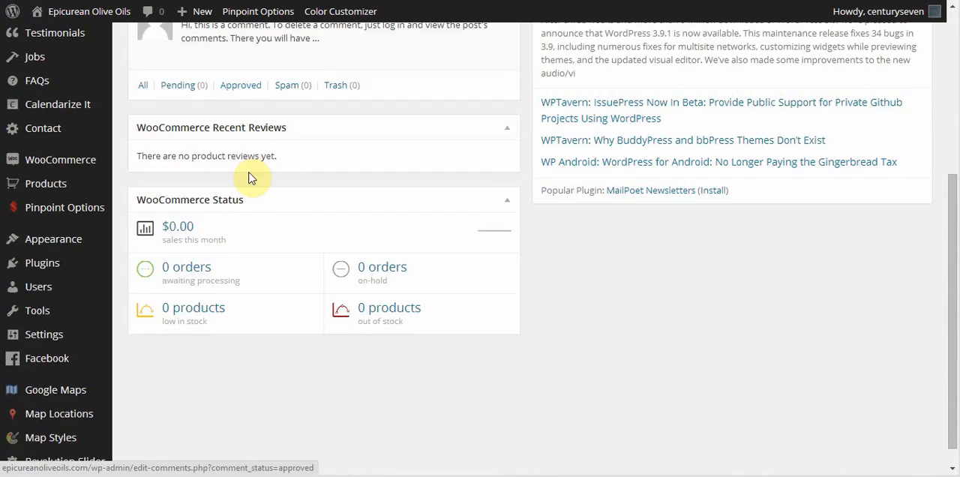
{"action": "mouse_move", "coordinate": [53, 242]}
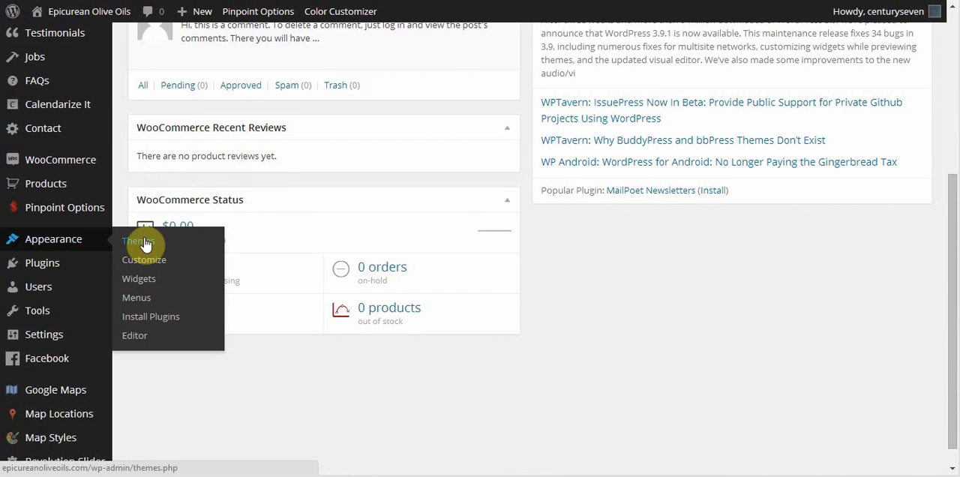
{"action": "left_click", "coordinate": [135, 300]}
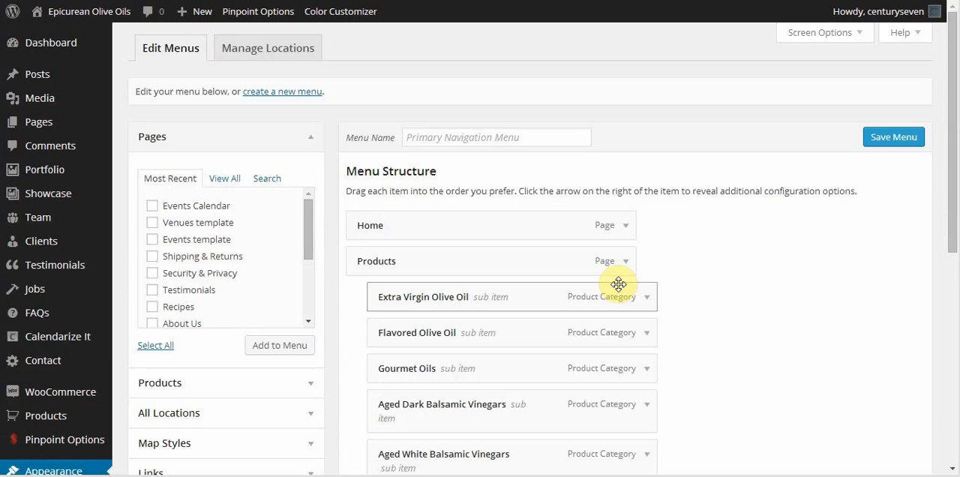
Review the Primary Navigation Menu's structure and settings, comparing its items with the navigation bar on the live site.
{"action": "scroll", "coordinate": [737, 220], "scroll_direction": "down", "scroll_amount": 1}
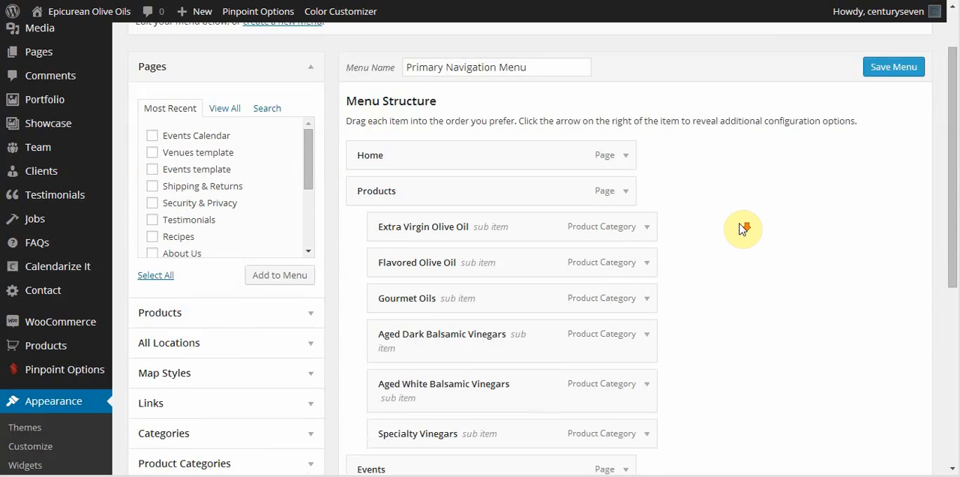
{"action": "scroll", "coordinate": [801, 203], "scroll_direction": "down", "scroll_amount": 1}
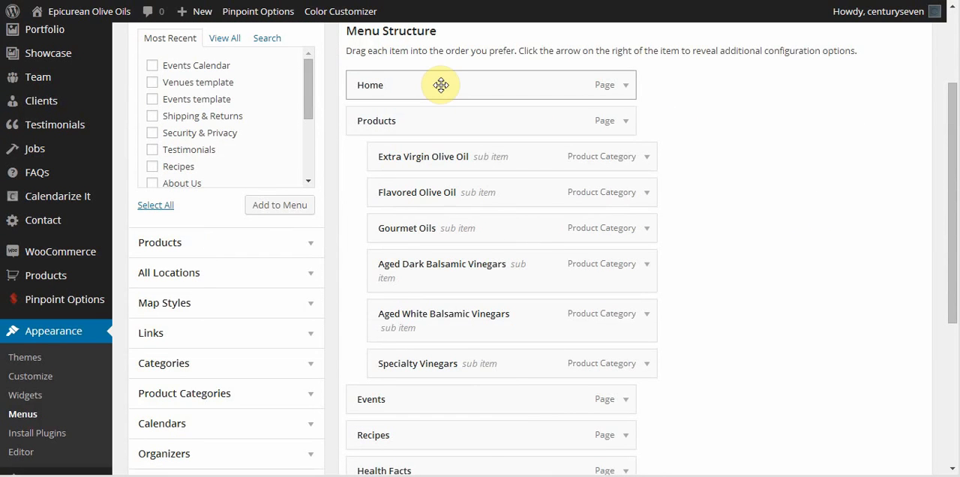
{"action": "scroll", "coordinate": [433, 120], "scroll_direction": "down", "scroll_amount": 1}
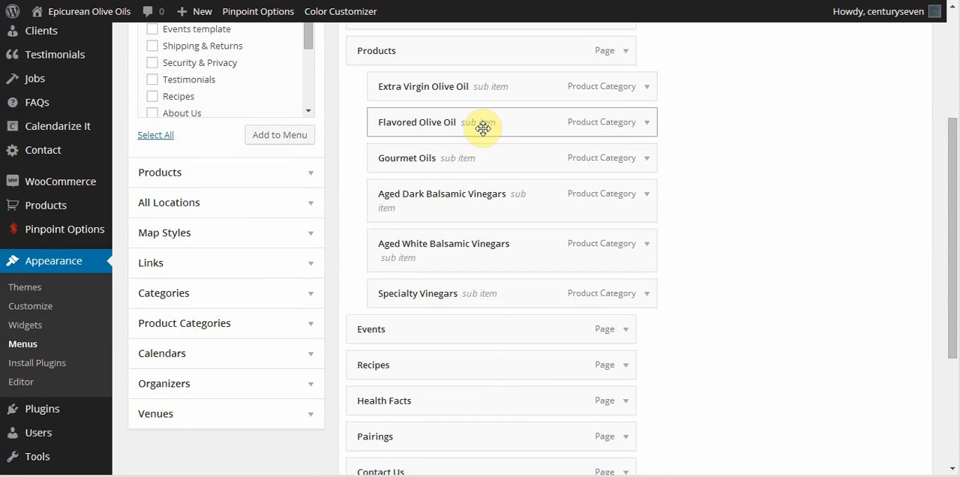
{"action": "scroll", "coordinate": [480, 298], "scroll_direction": "down", "scroll_amount": 2}
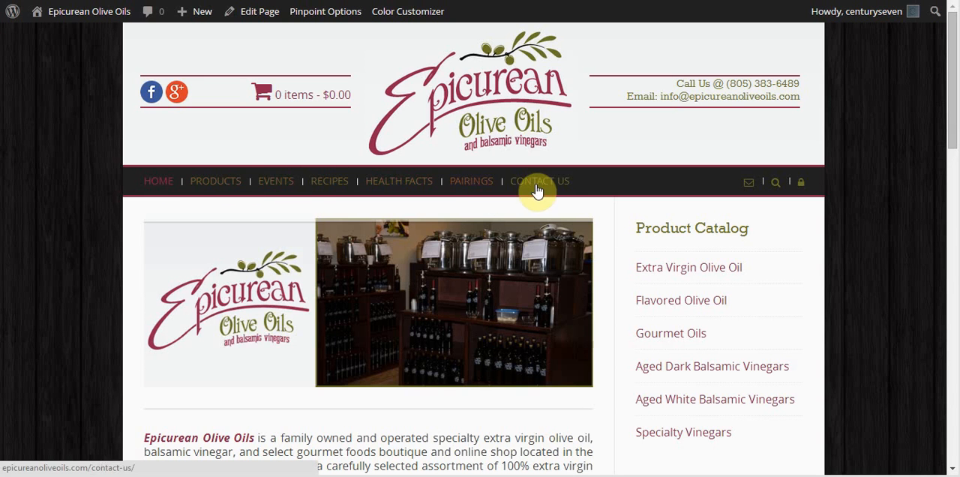
{"action": "mouse_move", "coordinate": [209, 191]}
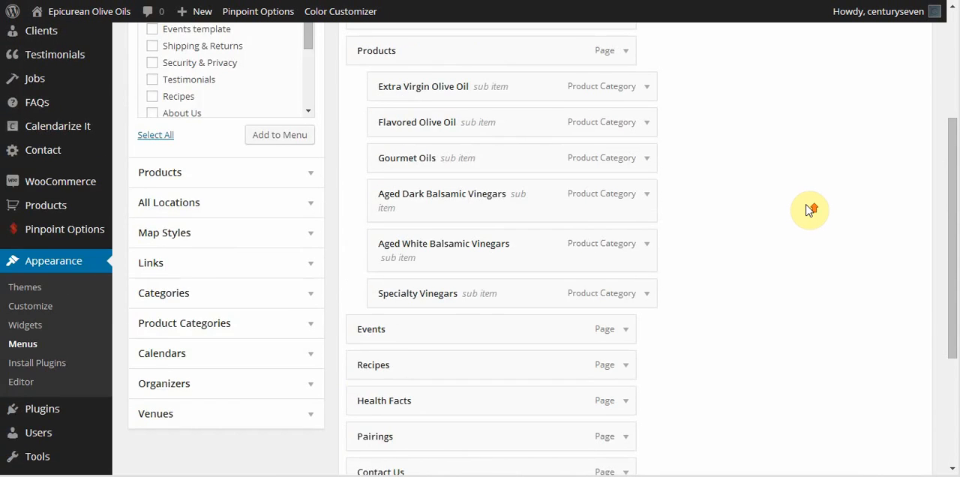
{"action": "scroll", "coordinate": [808, 210], "scroll_direction": "up", "scroll_amount": 2}
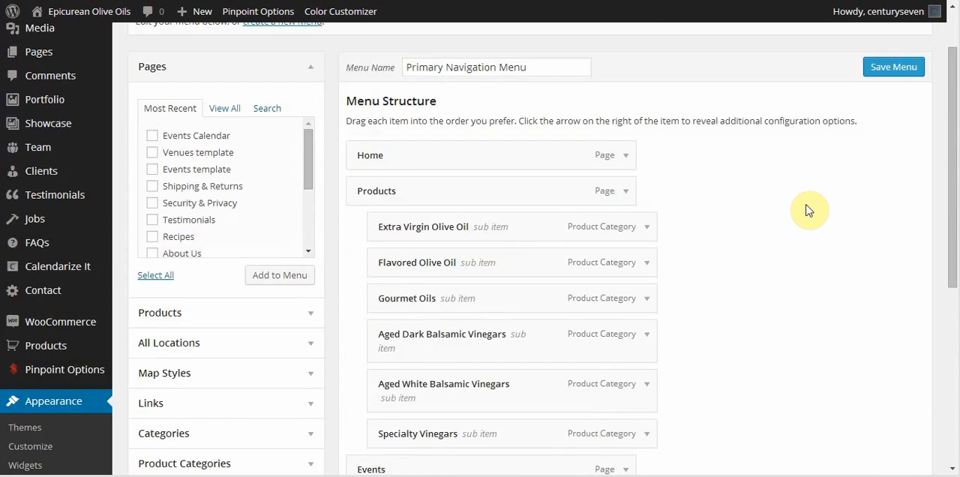
{"action": "scroll", "coordinate": [809, 210], "scroll_direction": "down", "scroll_amount": 4}
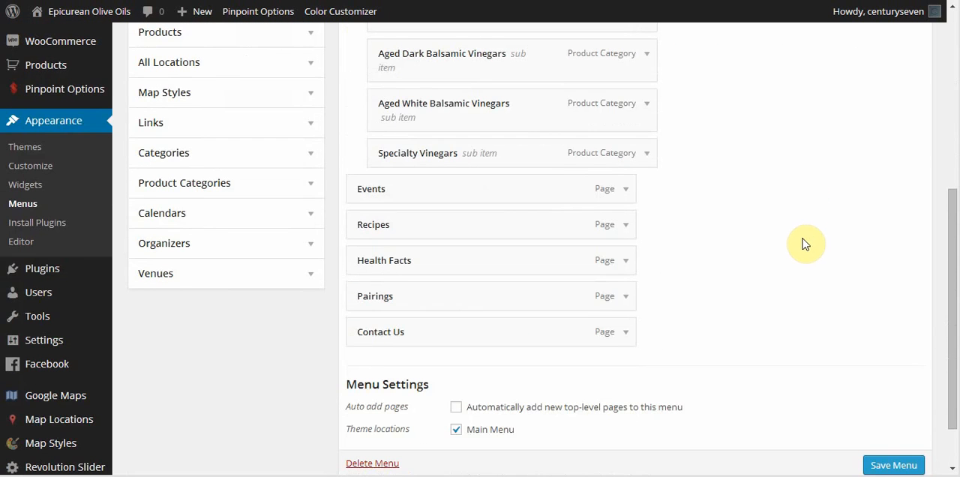
Remove the Pairings item from the Primary Navigation Menu and save the menu.
{"action": "left_click", "coordinate": [626, 297]}
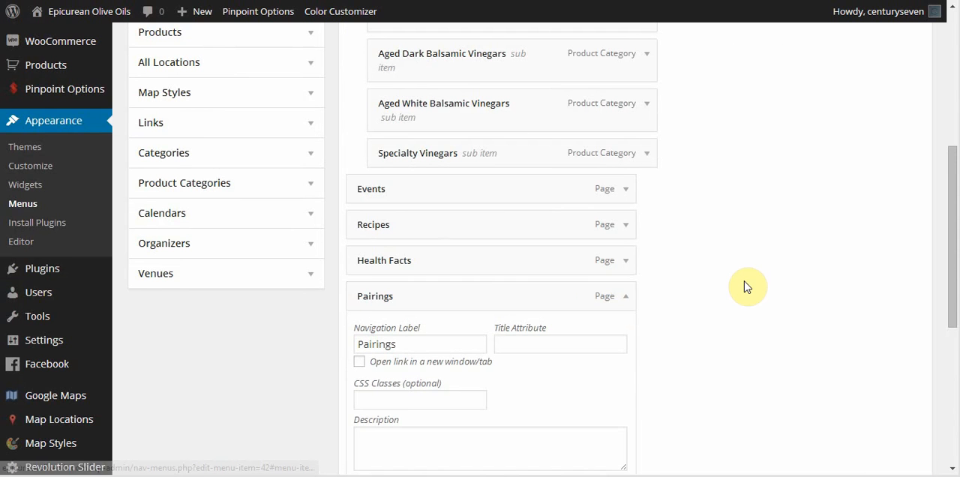
{"action": "scroll", "coordinate": [745, 281], "scroll_direction": "down", "scroll_amount": 3}
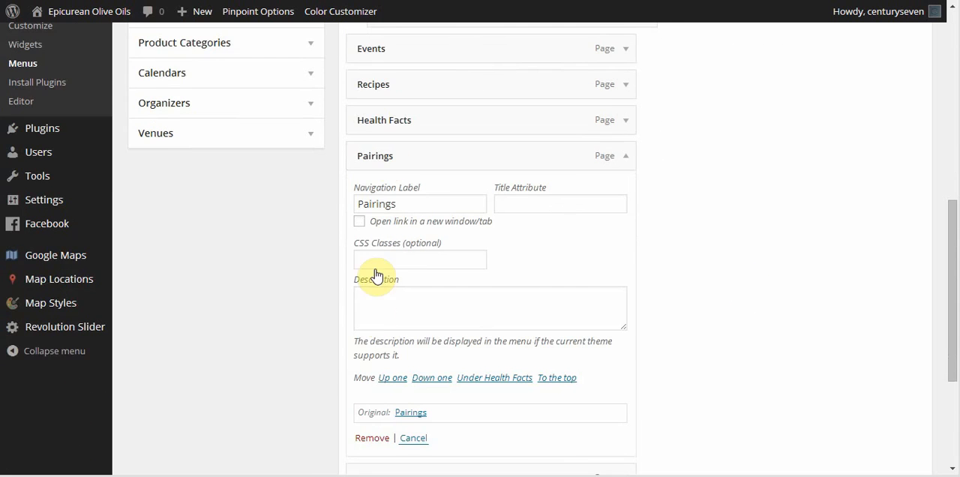
{"action": "scroll", "coordinate": [366, 399], "scroll_direction": "down", "scroll_amount": 1}
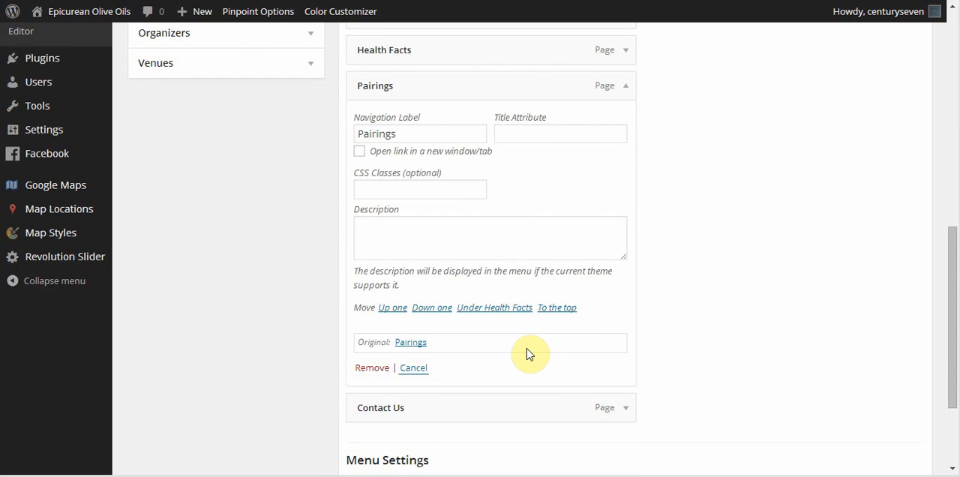
{"action": "left_click", "coordinate": [373, 370]}
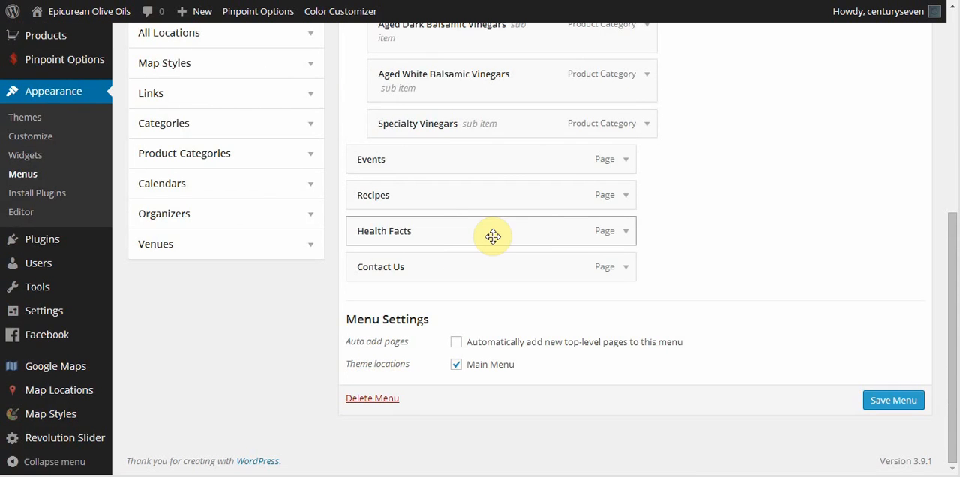
{"action": "left_click", "coordinate": [893, 400]}
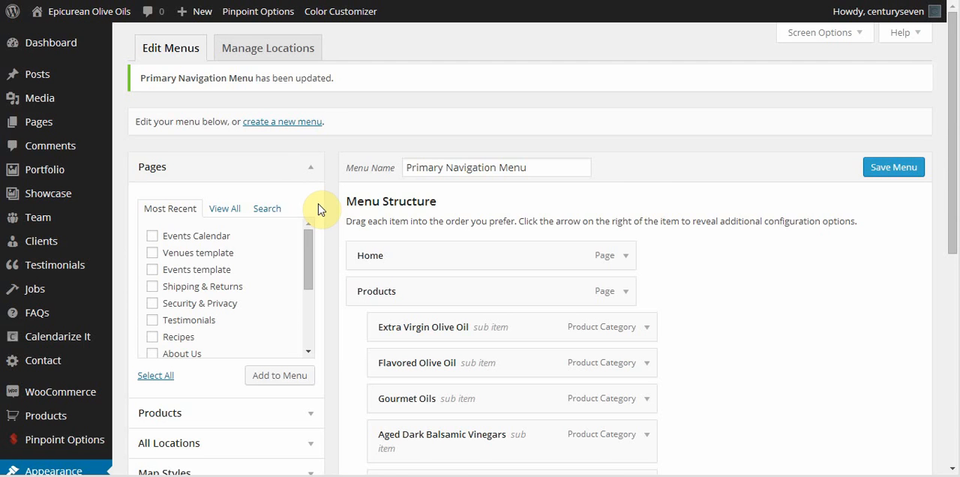
Examine the content types available for the menu, including the individual Products and the Product Categories.
{"action": "scroll", "coordinate": [318, 208], "scroll_direction": "down", "scroll_amount": 1}
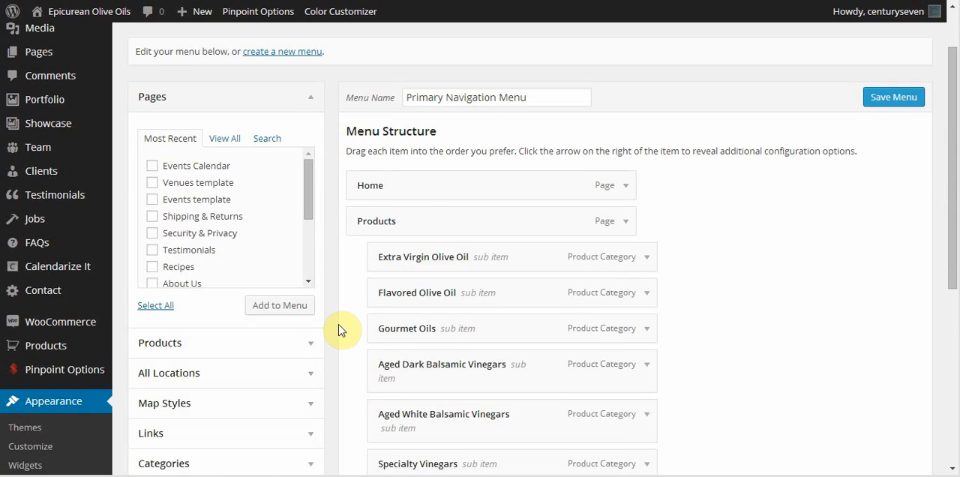
{"action": "scroll", "coordinate": [341, 330], "scroll_direction": "down", "scroll_amount": 1}
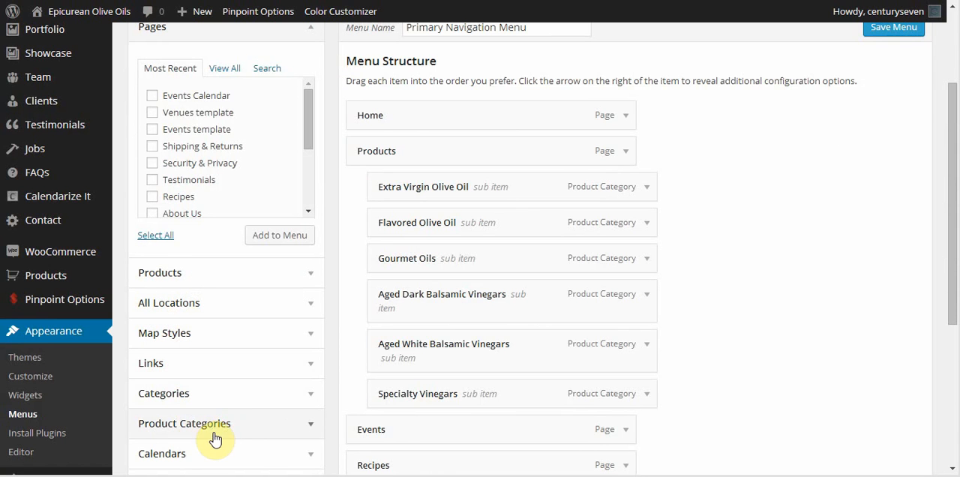
{"action": "scroll", "coordinate": [217, 456], "scroll_direction": "down", "scroll_amount": 1}
{"action": "scroll", "coordinate": [215, 398], "scroll_direction": "down", "scroll_amount": 1}
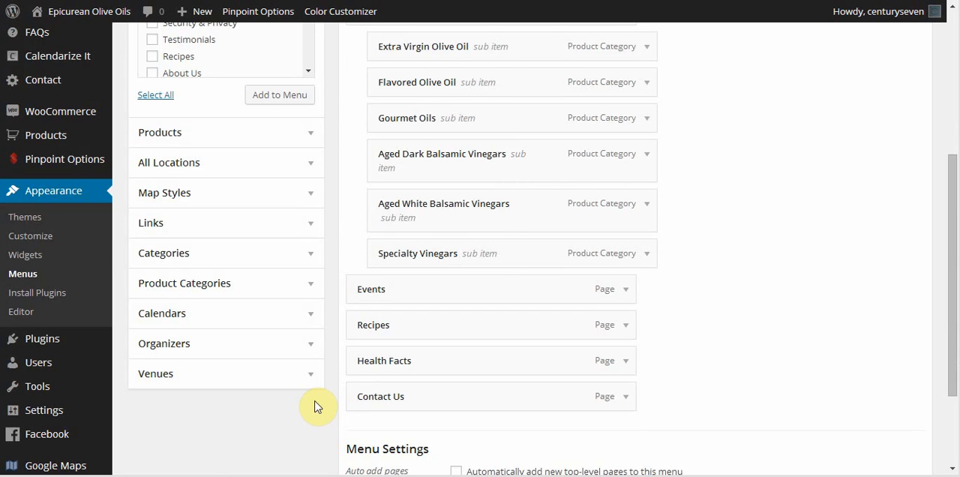
{"action": "scroll", "coordinate": [336, 360], "scroll_direction": "up", "scroll_amount": 1}
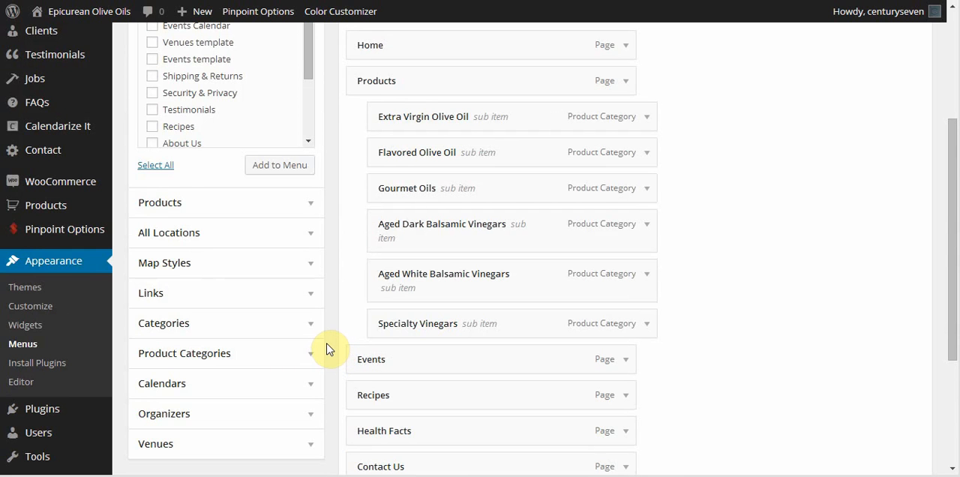
{"action": "left_click", "coordinate": [312, 204]}
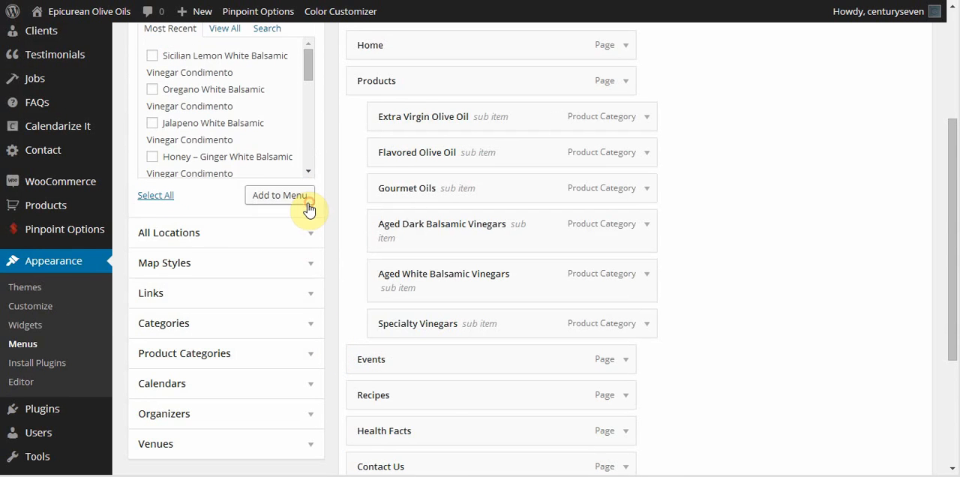
{"action": "scroll", "coordinate": [339, 258], "scroll_direction": "up", "scroll_amount": 1}
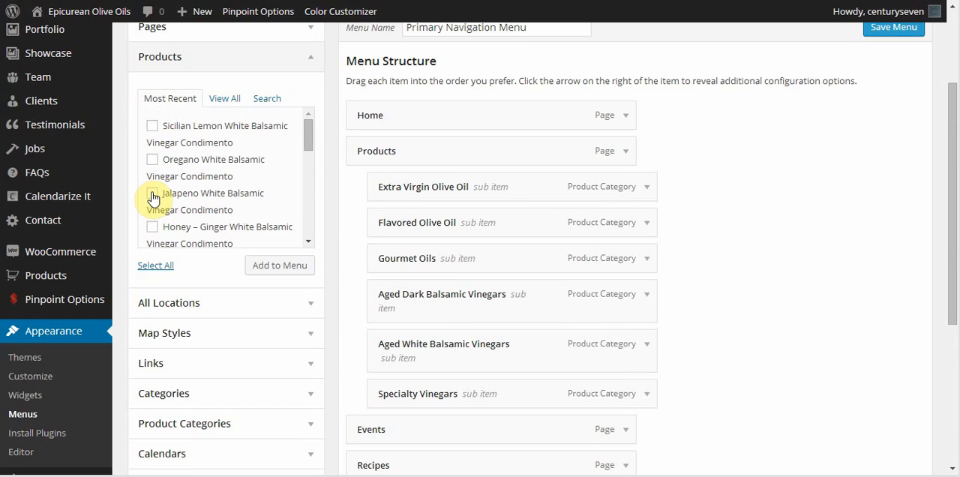
{"action": "left_click", "coordinate": [308, 56]}
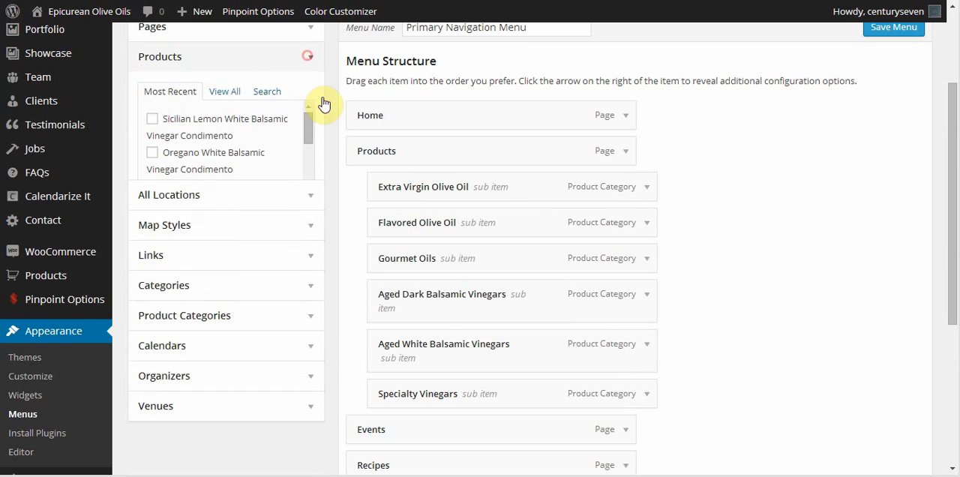
{"action": "left_click", "coordinate": [310, 211]}
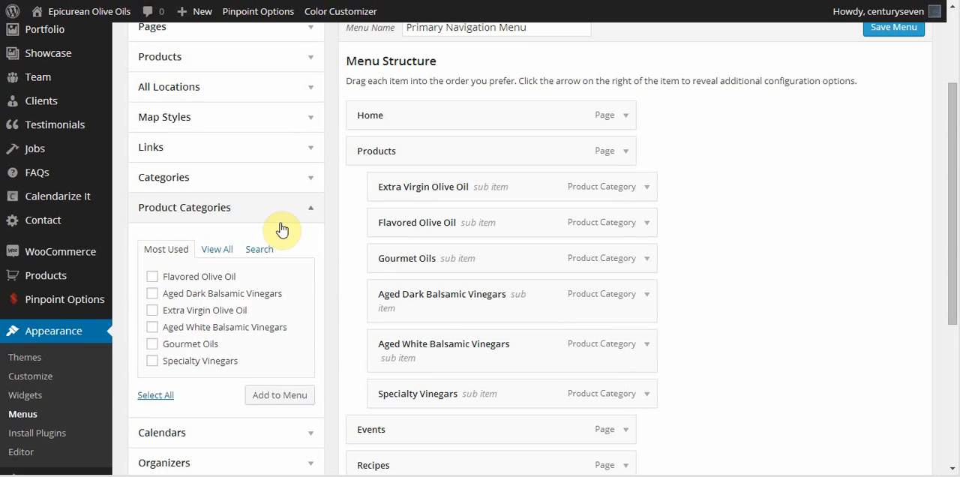
{"action": "left_click", "coordinate": [311, 207]}
{"action": "scroll", "coordinate": [345, 155], "scroll_direction": "up", "scroll_amount": 1}
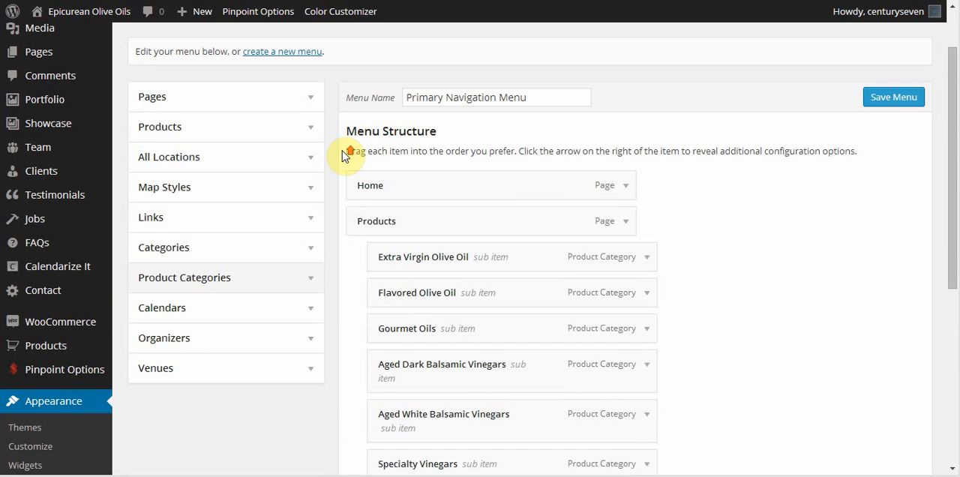
Look through the complete list of pages available for the menu and search the pages for "pair".
{"action": "left_click", "coordinate": [310, 98]}
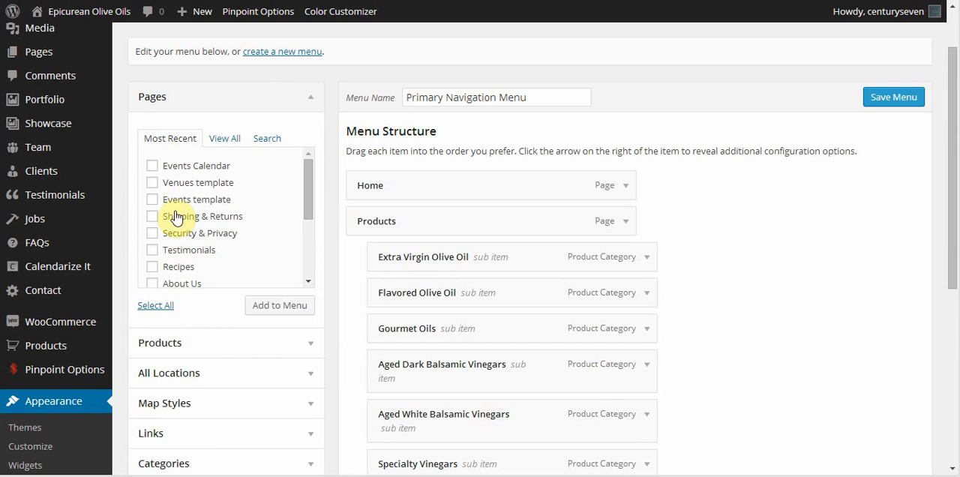
{"action": "left_click_drag", "start_coordinate": [311, 190], "coordinate": [296, 165]}
{"action": "left_click", "coordinate": [225, 139]}
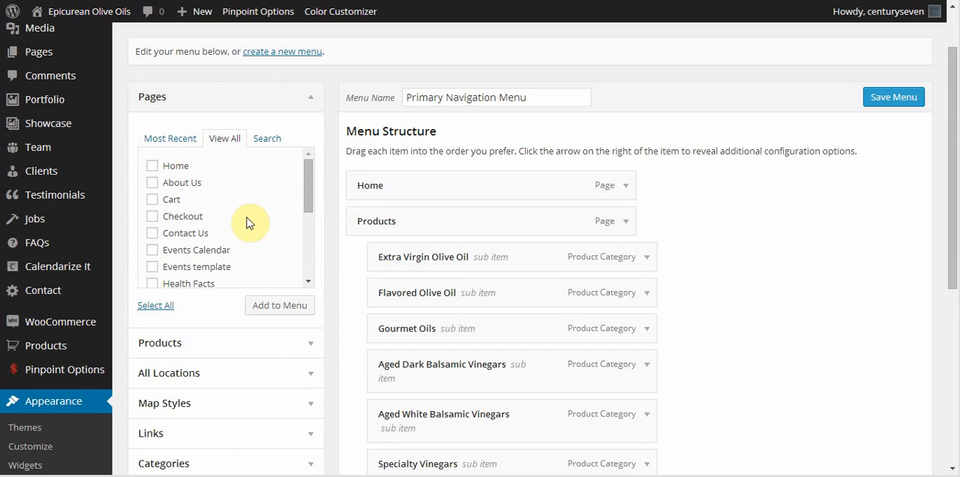
{"action": "left_click_drag", "start_coordinate": [310, 172], "coordinate": [298, 244]}
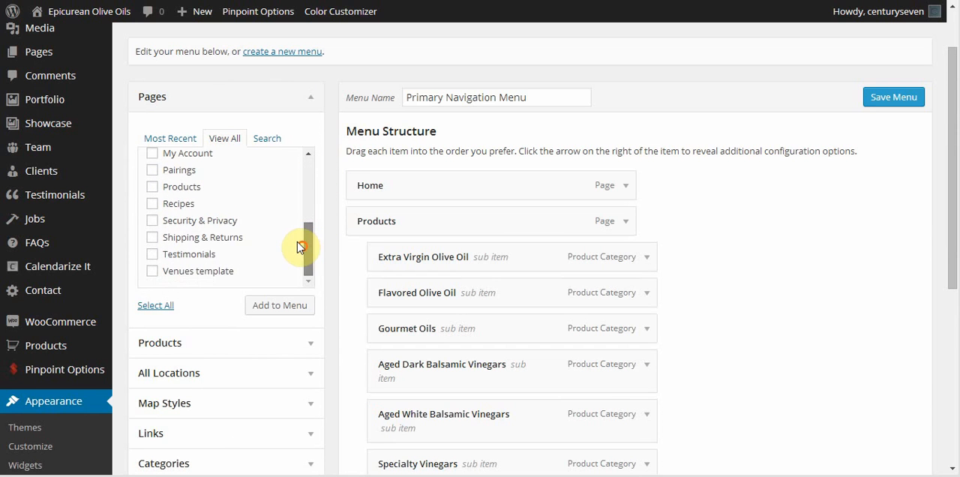
{"action": "left_click", "coordinate": [273, 142]}
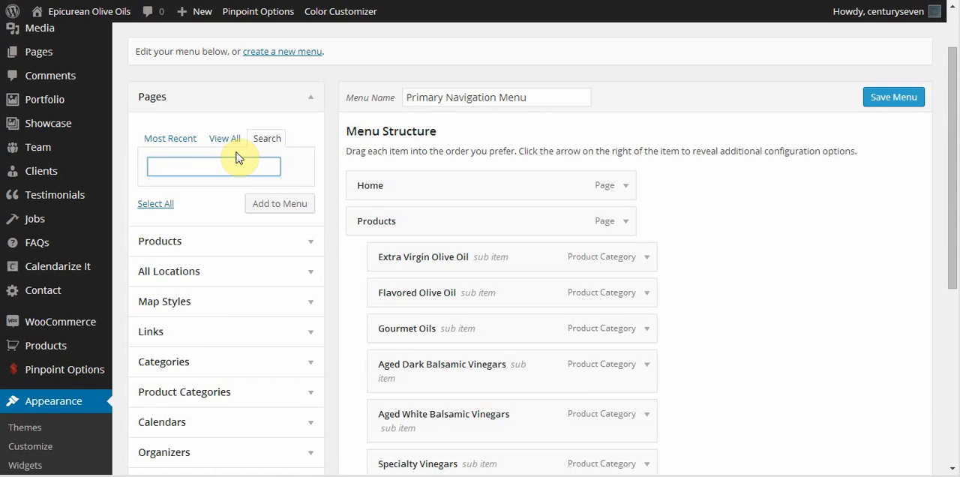
{"action": "type", "text": "pair"}
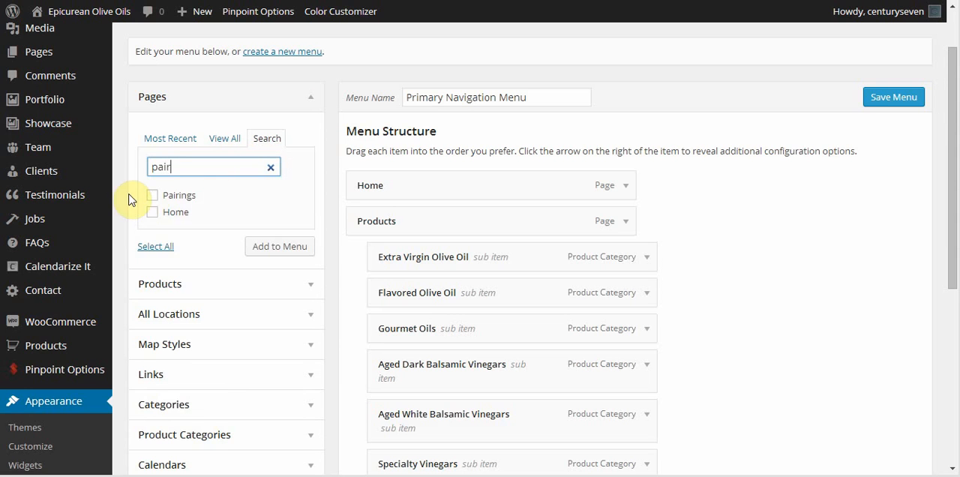
Add the Pairings page from the most recent pages to the menu and place it between Health Facts and Contact Us.
{"action": "left_click", "coordinate": [154, 139]}
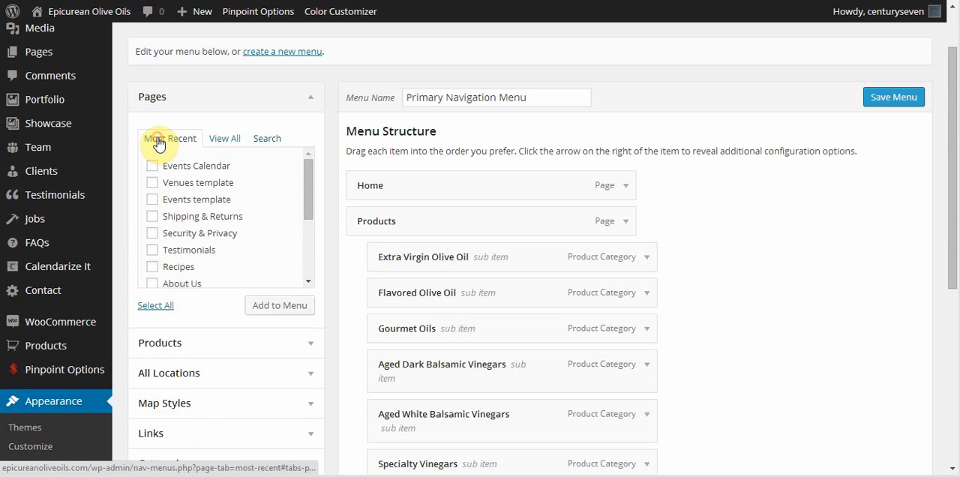
{"action": "scroll", "coordinate": [275, 191], "scroll_direction": "down", "scroll_amount": 5}
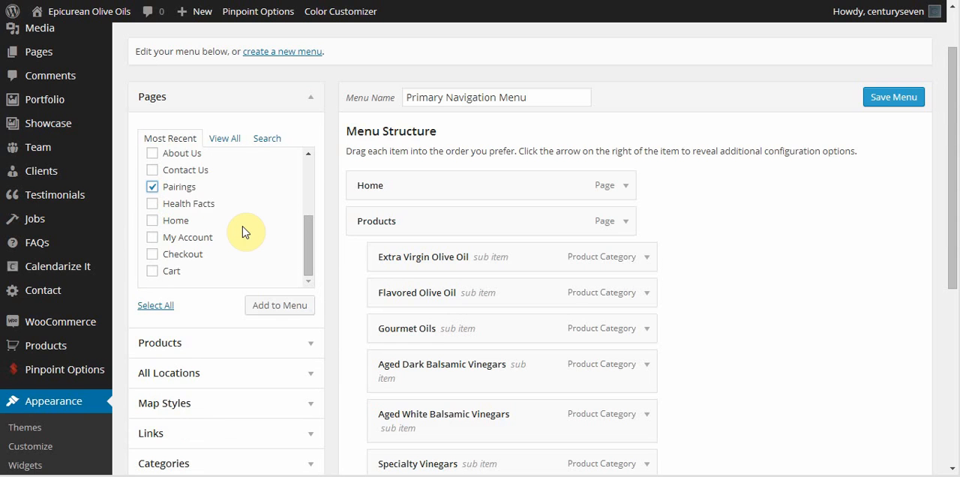
{"action": "left_click", "coordinate": [270, 307]}
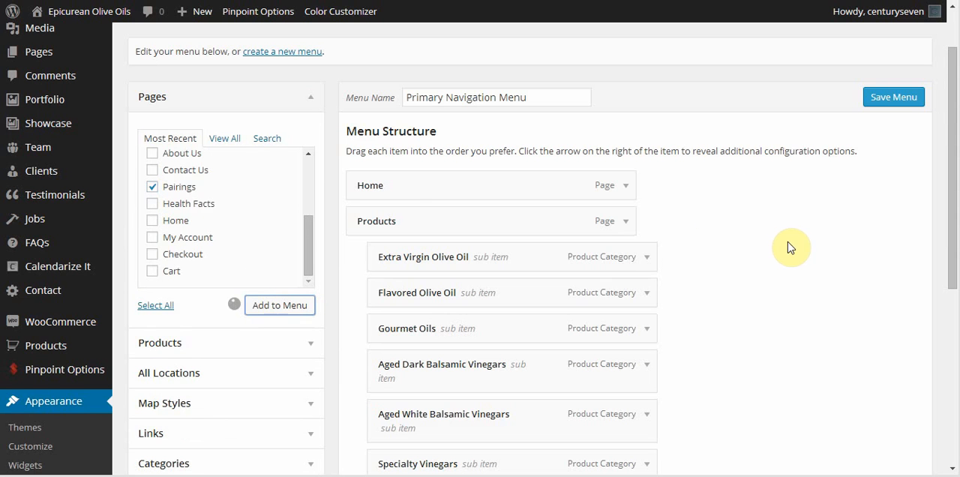
{"action": "scroll", "coordinate": [783, 224], "scroll_direction": "down", "scroll_amount": 4}
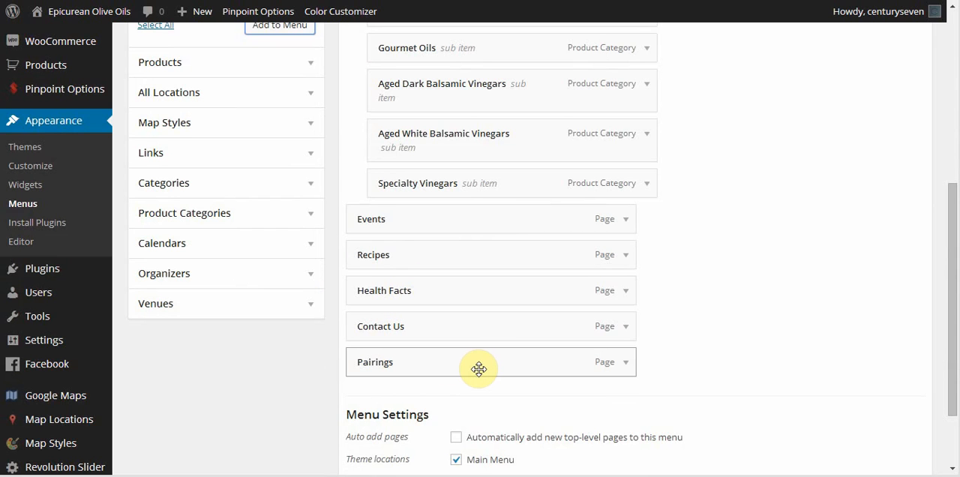
{"action": "mouse_move", "coordinate": [479, 369]}
{"action": "left_mouse_down"}
{"action": "mouse_move", "coordinate": [478, 311]}
{"action": "mouse_move", "coordinate": [468, 326]}
{"action": "left_mouse_up"}
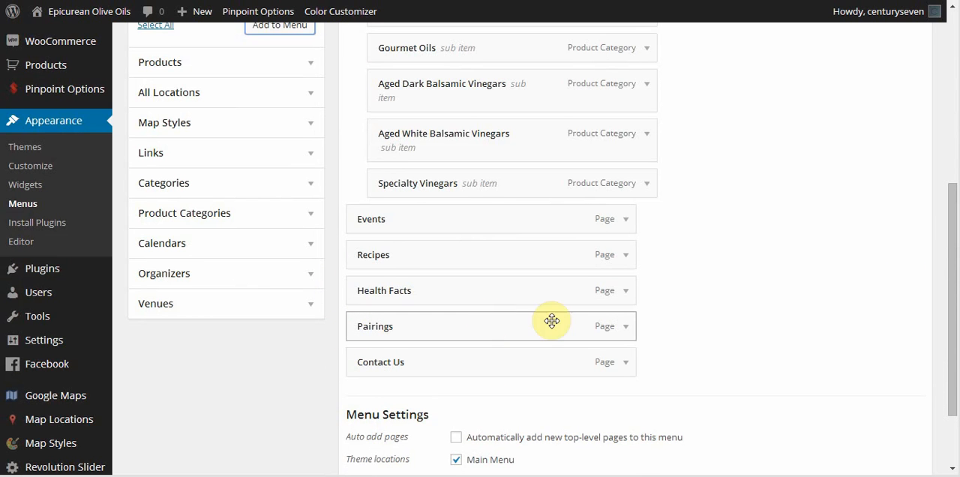
Save the Primary Navigation Menu with the Pairings item and check the navigation bar on the live site.
{"action": "left_click_drag", "start_coordinate": [953, 237], "coordinate": [954, 287]}
{"action": "left_click", "coordinate": [892, 400]}
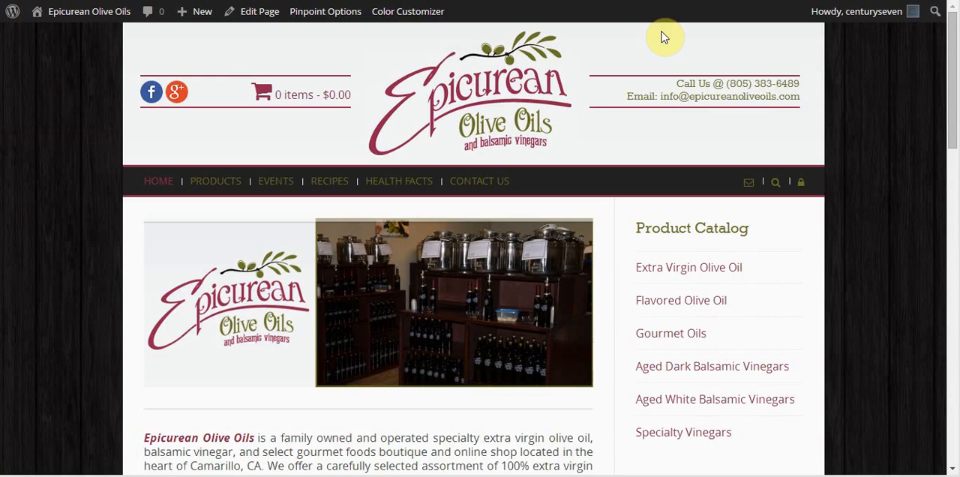
{"action": "left_click", "coordinate": [50, 0]}
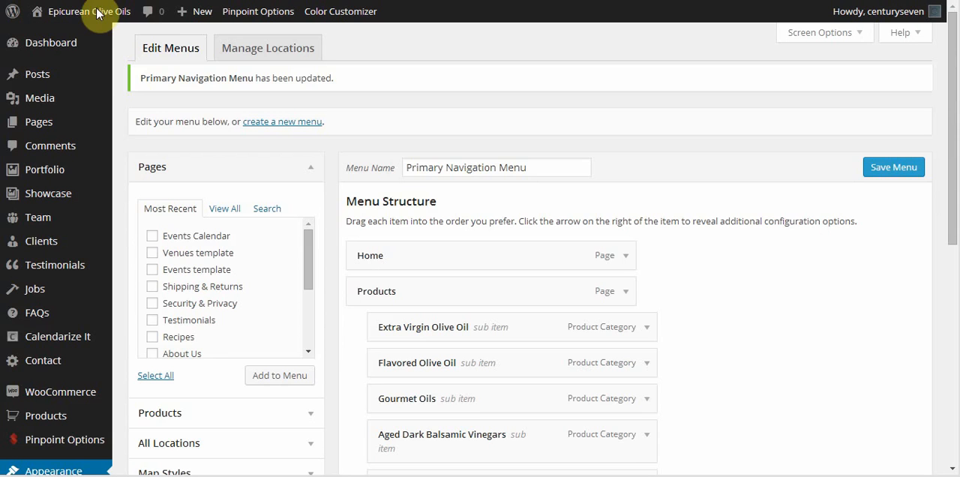
Save the menu with Pairings nested as a sub item of Health Facts and check the Health Facts submenu on the site.
{"action": "scroll", "coordinate": [883, 290], "scroll_direction": "down", "scroll_amount": 5}
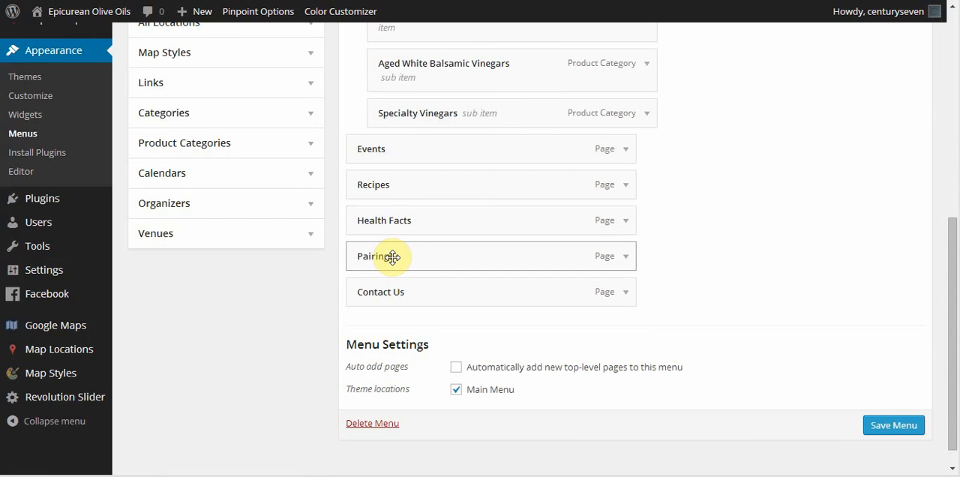
{"action": "left_click_drag", "start_coordinate": [386, 257], "coordinate": [407, 271]}
{"action": "scroll", "coordinate": [407, 271], "scroll_direction": "up", "scroll_amount": 3}
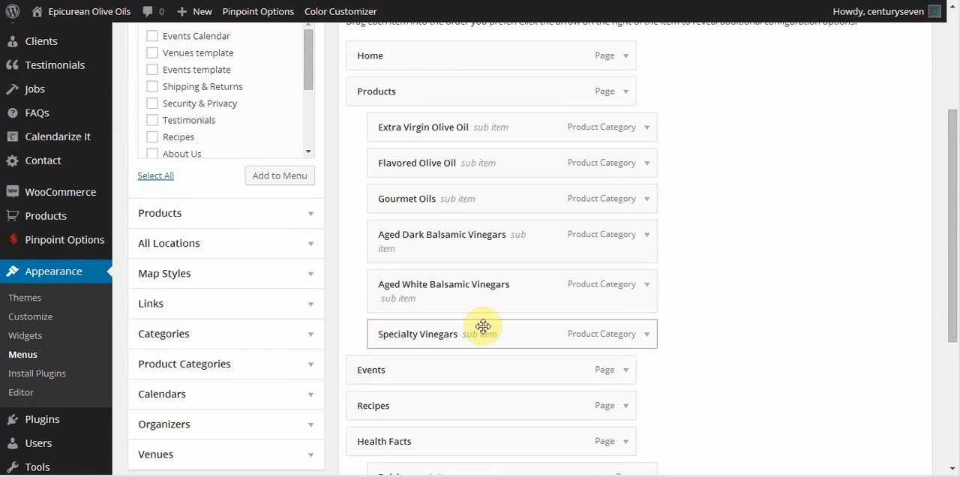
{"action": "scroll", "coordinate": [803, 153], "scroll_direction": "down", "scroll_amount": 1}
{"action": "scroll", "coordinate": [803, 152], "scroll_direction": "down", "scroll_amount": 2}
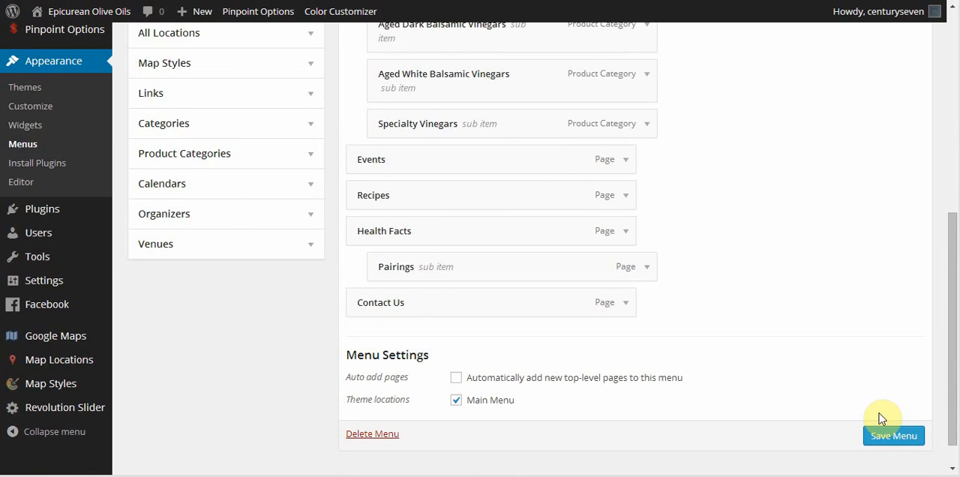
{"action": "left_click", "coordinate": [878, 436]}
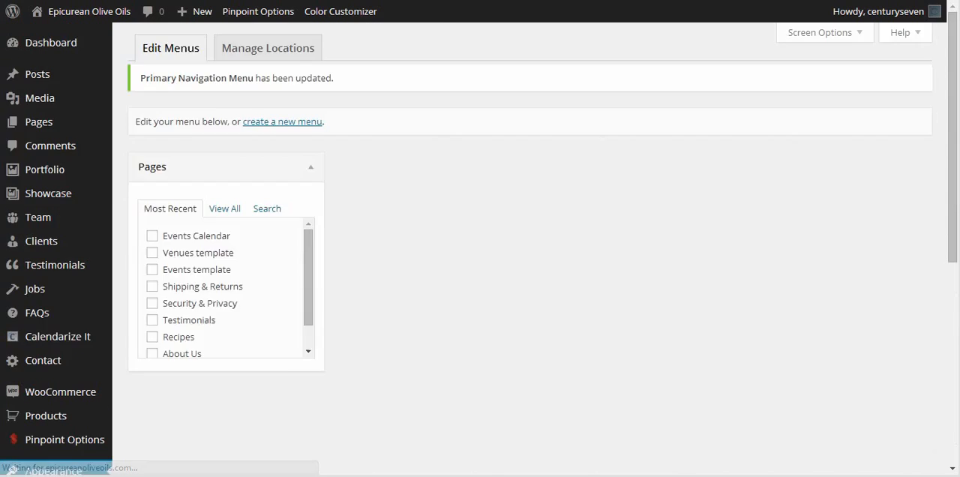
{"action": "left_click", "coordinate": [64, 9]}
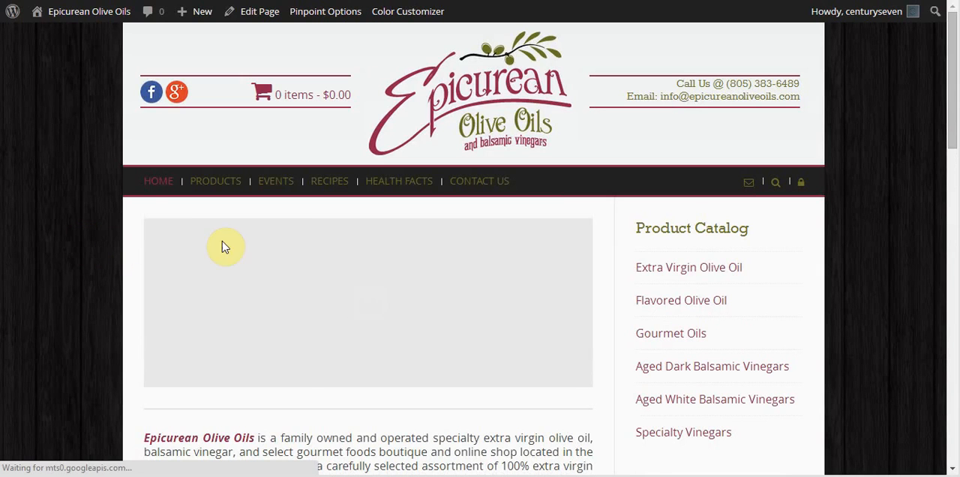
{"action": "mouse_move", "coordinate": [393, 186]}
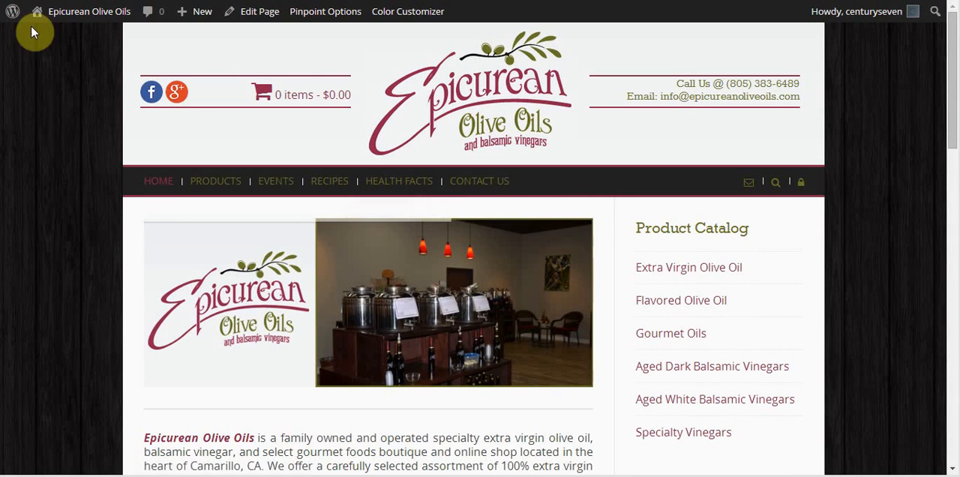
Move Pairings back to the top level between Health Facts and Contact Us, save the menu and check the site's navigation.
{"action": "left_click", "coordinate": [78, 0]}
{"action": "scroll", "coordinate": [795, 309], "scroll_direction": "down", "scroll_amount": 5}
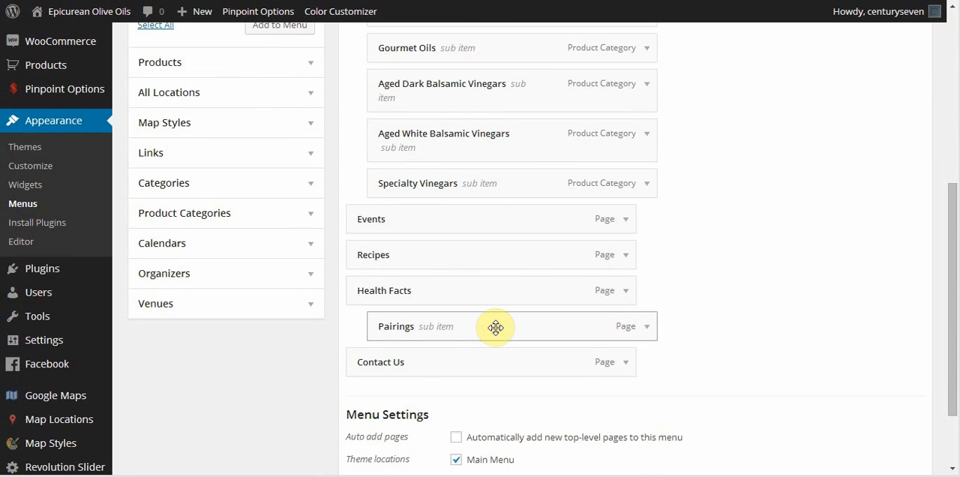
{"action": "left_click_drag", "start_coordinate": [496, 327], "coordinate": [454, 327]}
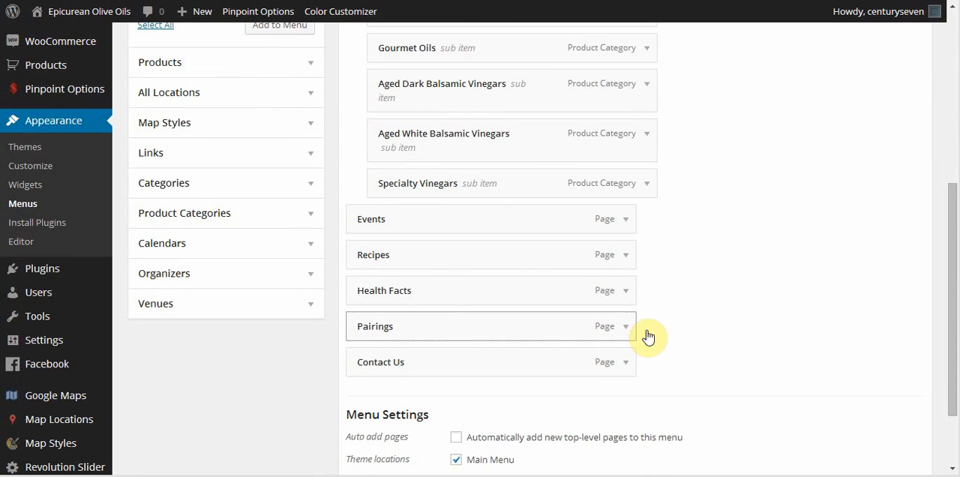
{"action": "scroll", "coordinate": [736, 330], "scroll_direction": "down", "scroll_amount": 1}
{"action": "left_click", "coordinate": [904, 425]}
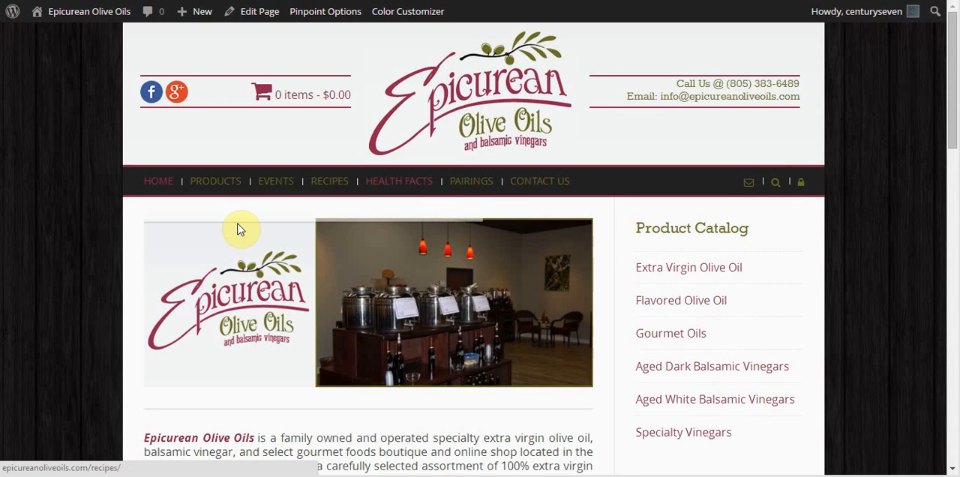
{"action": "mouse_move", "coordinate": [206, 183]}
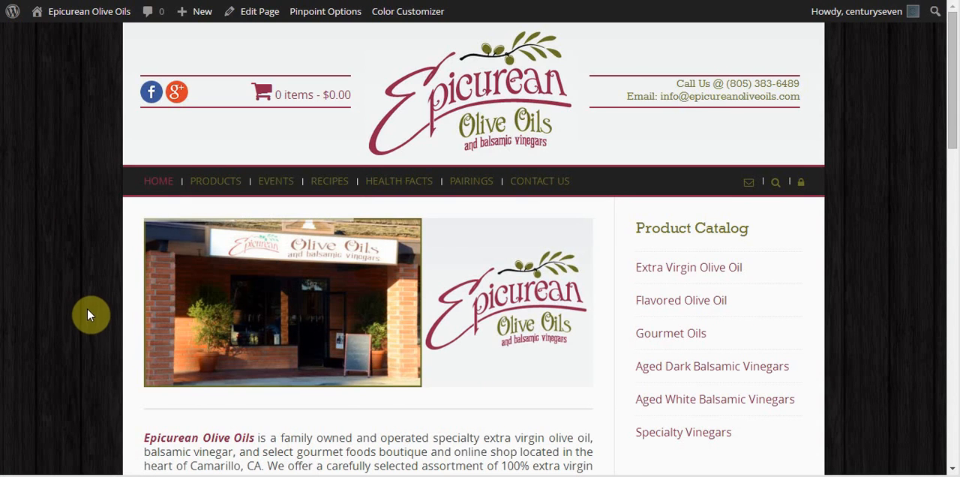
{"action": "left_click", "coordinate": [279, 476]}
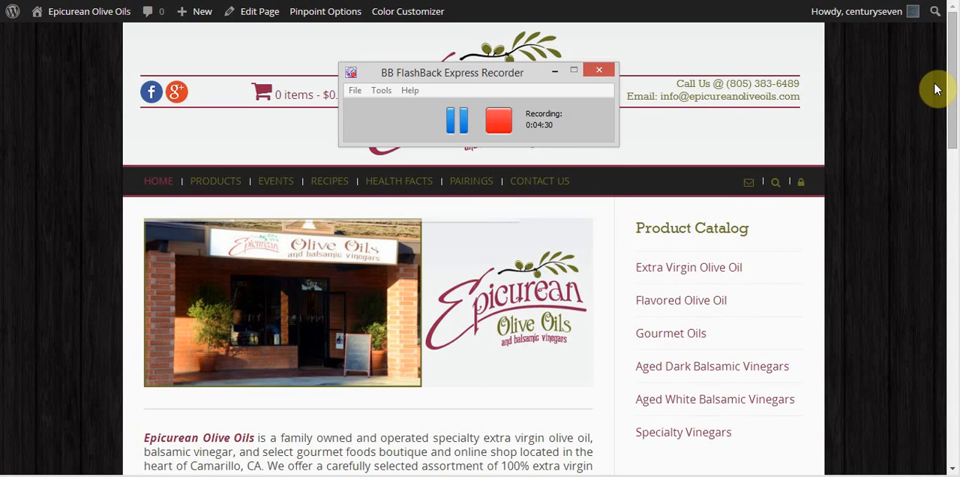